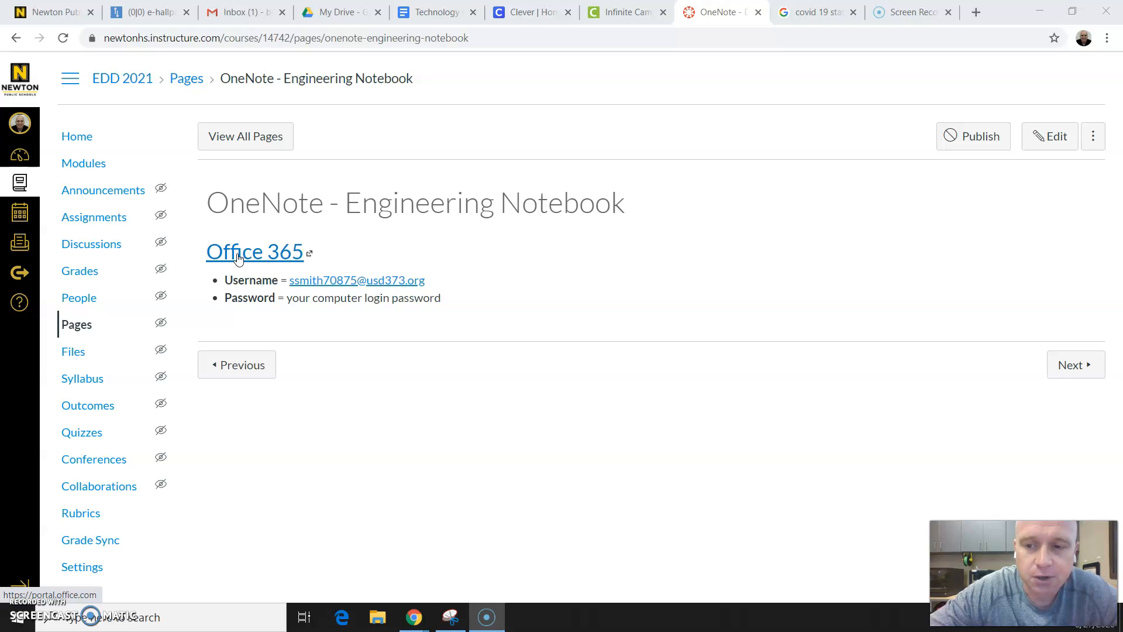
- Open OneNote through the Office 365 link and create a new notebook named EDD_20_BR
click(238, 256)
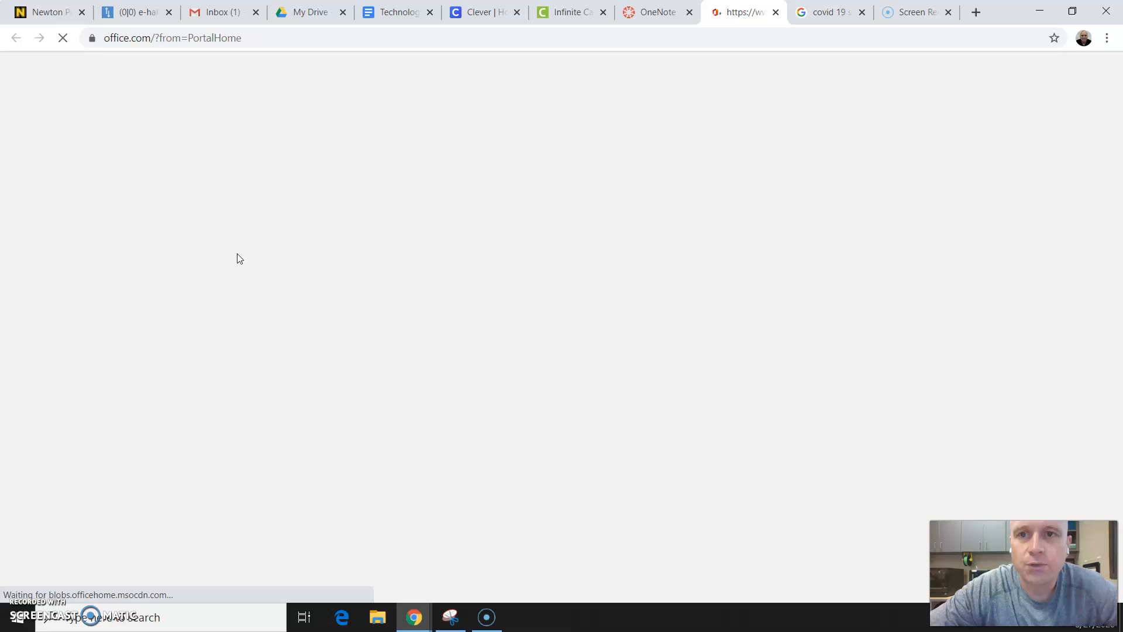
click(565, 182)
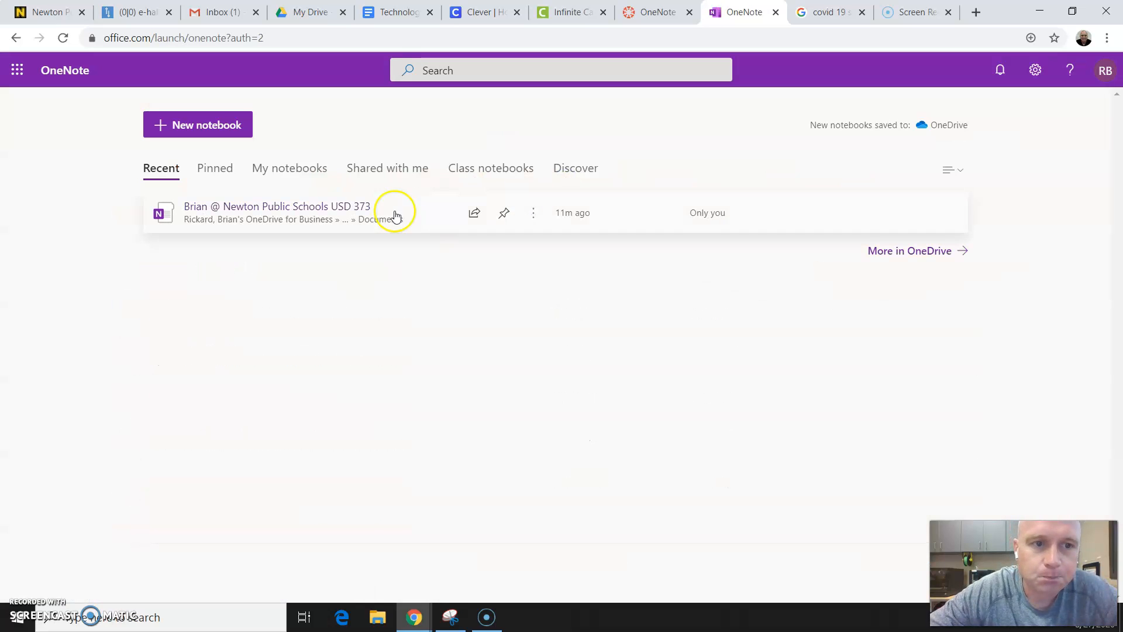
click(206, 126)
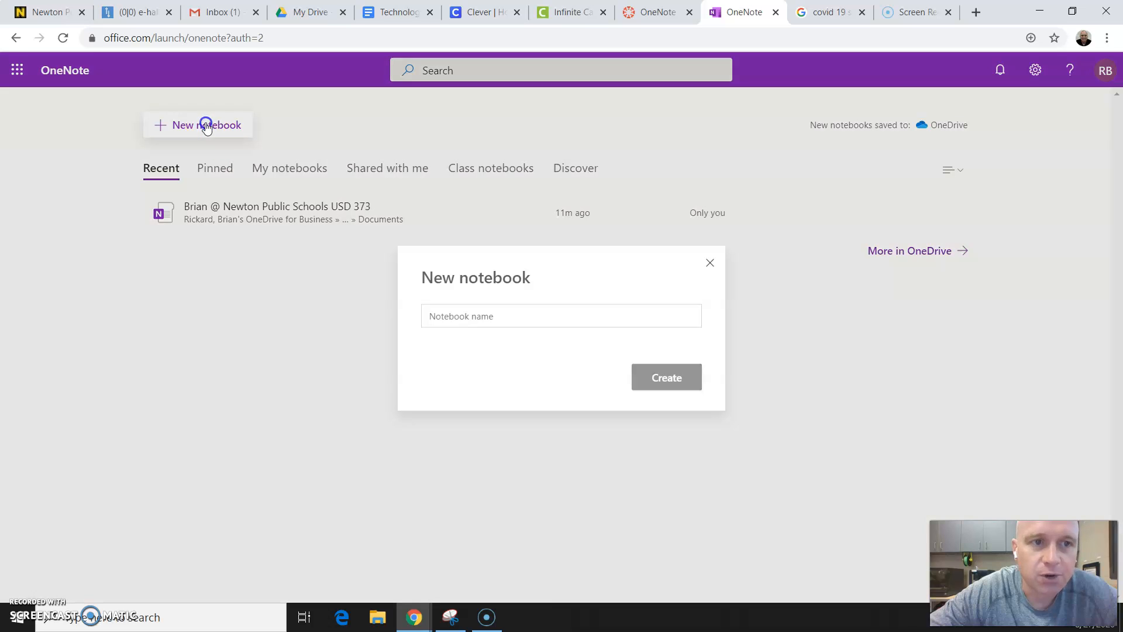
click(502, 322)
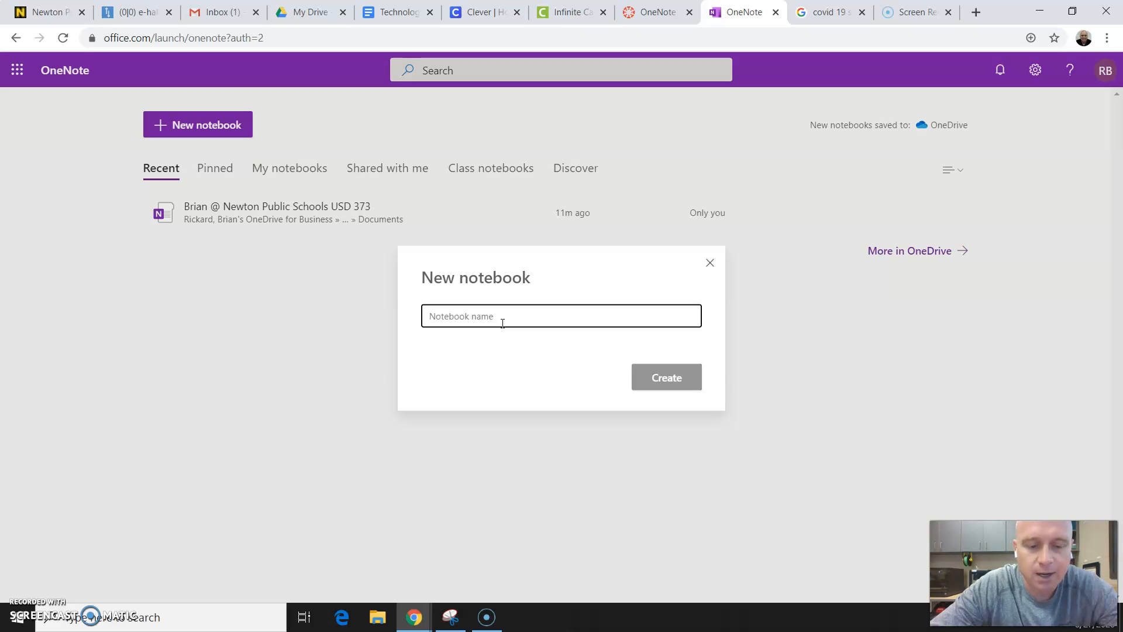
text(EDD)
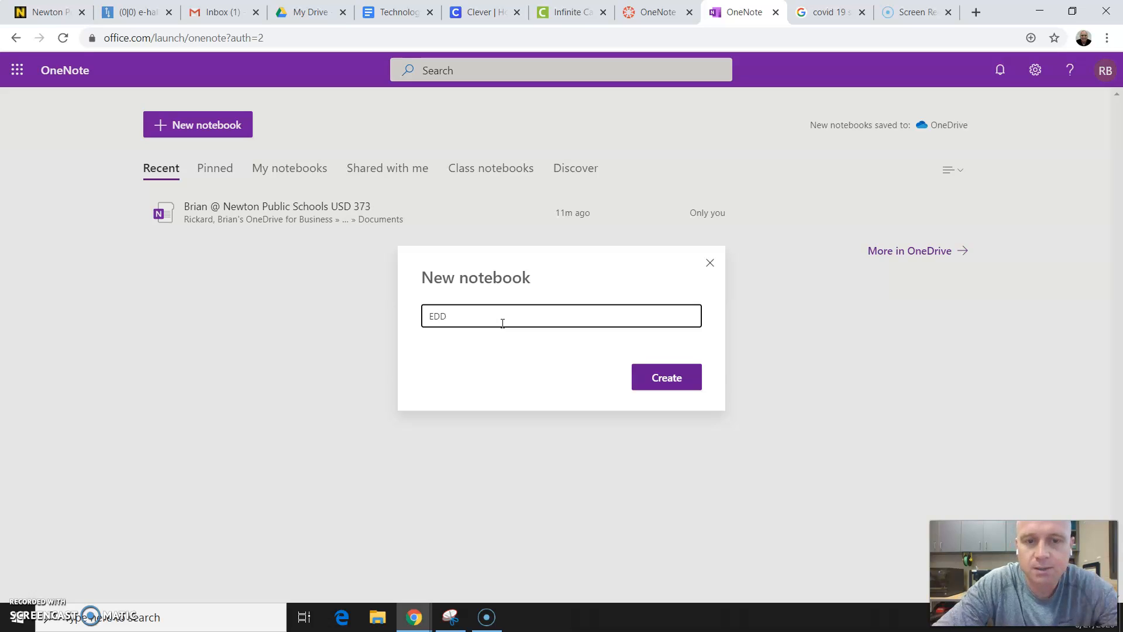
text(_)
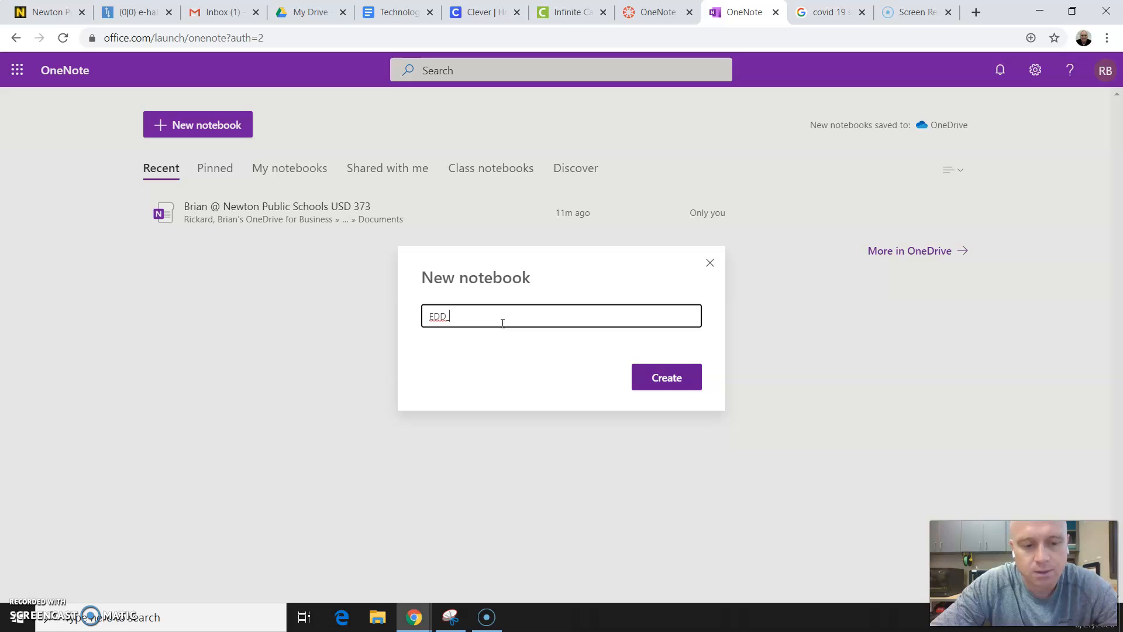
text(20)
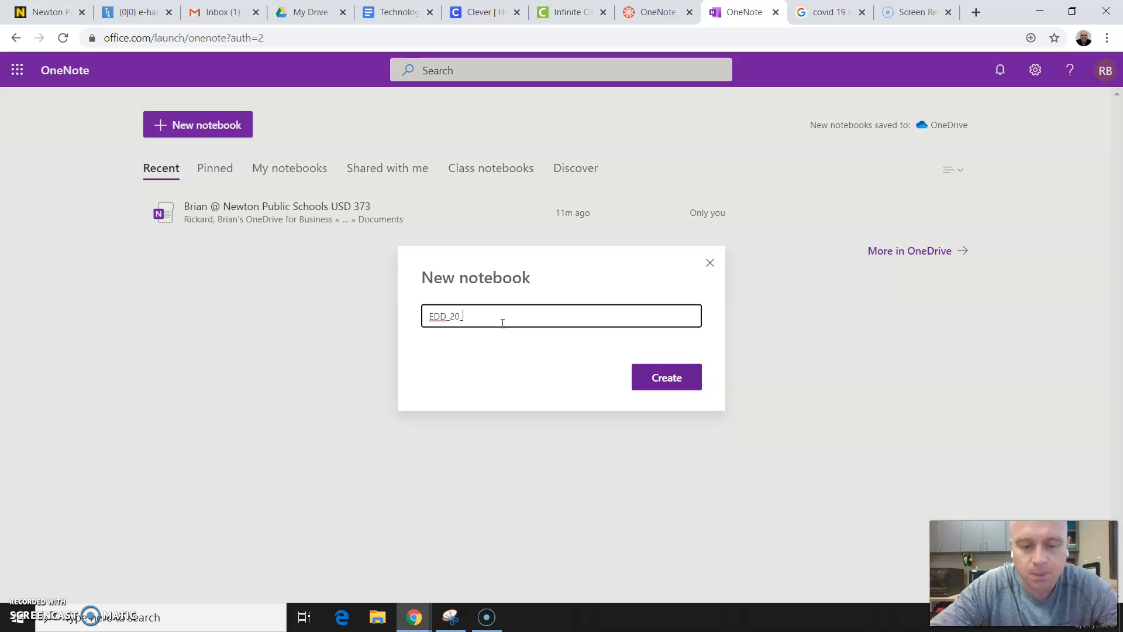
text(_BR)
click(677, 380)
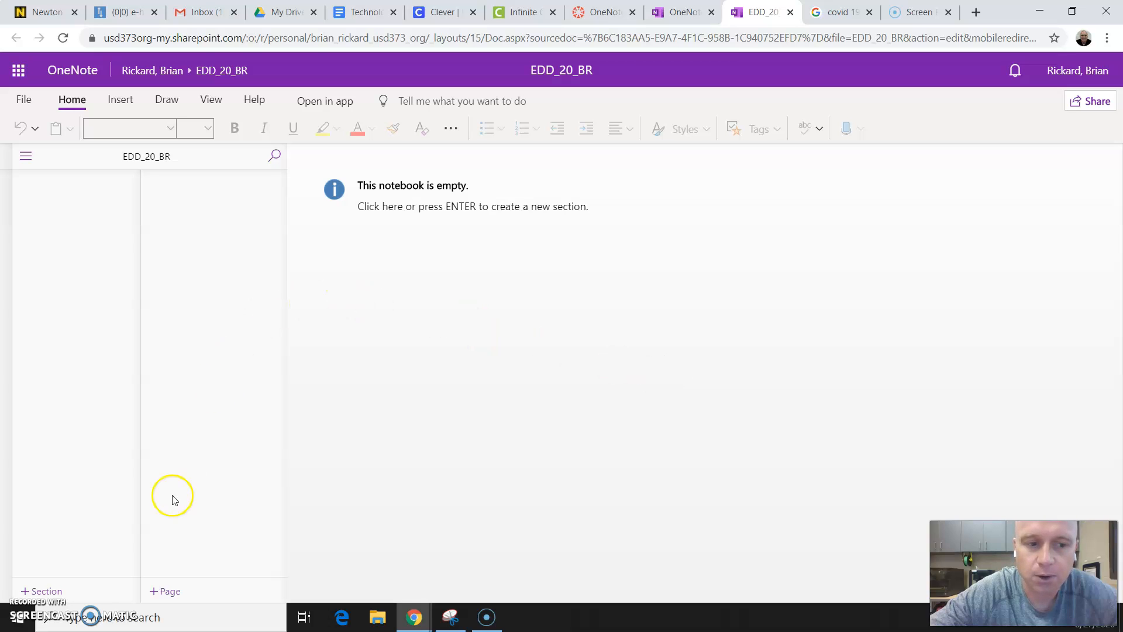
- Add a section named Element A to the empty notebook
click(42, 592)
click(43, 593)
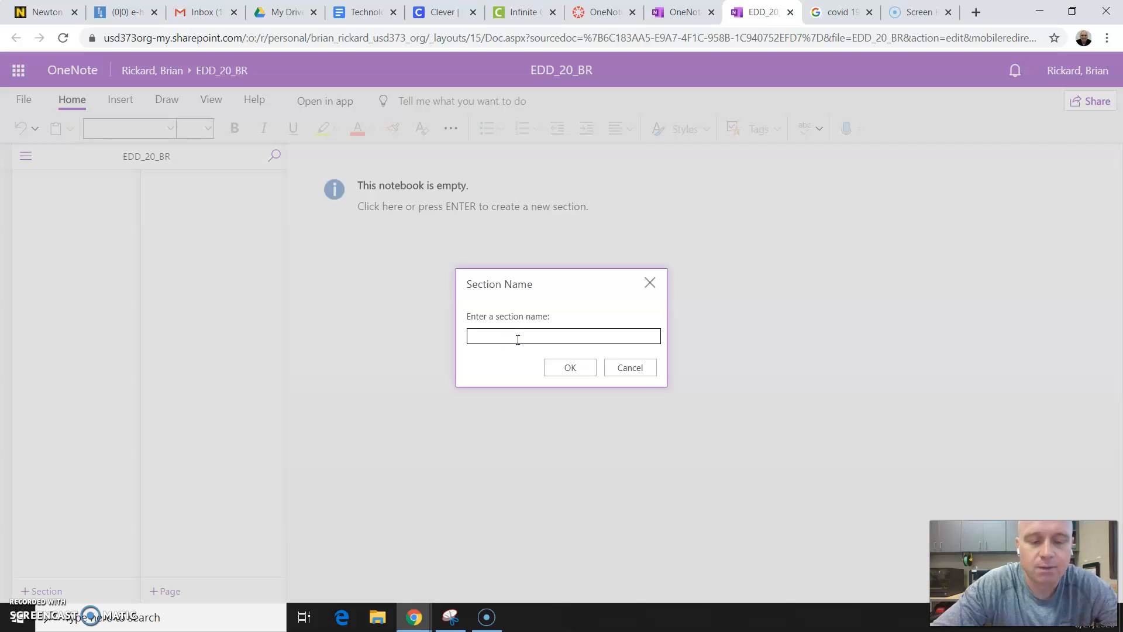
text(Element)
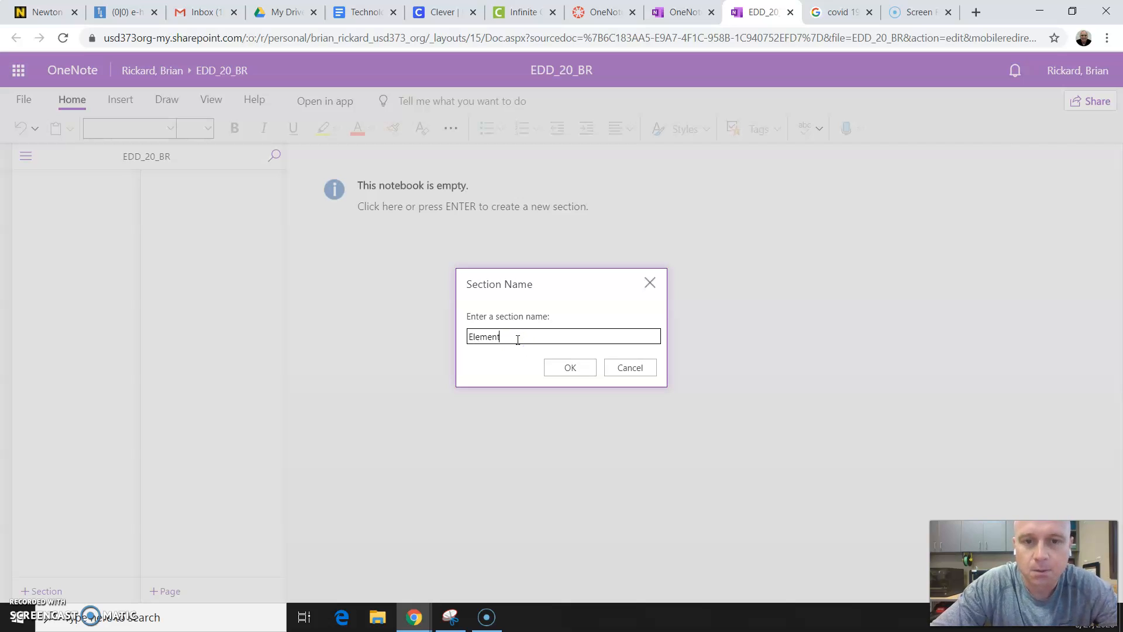
text( A)
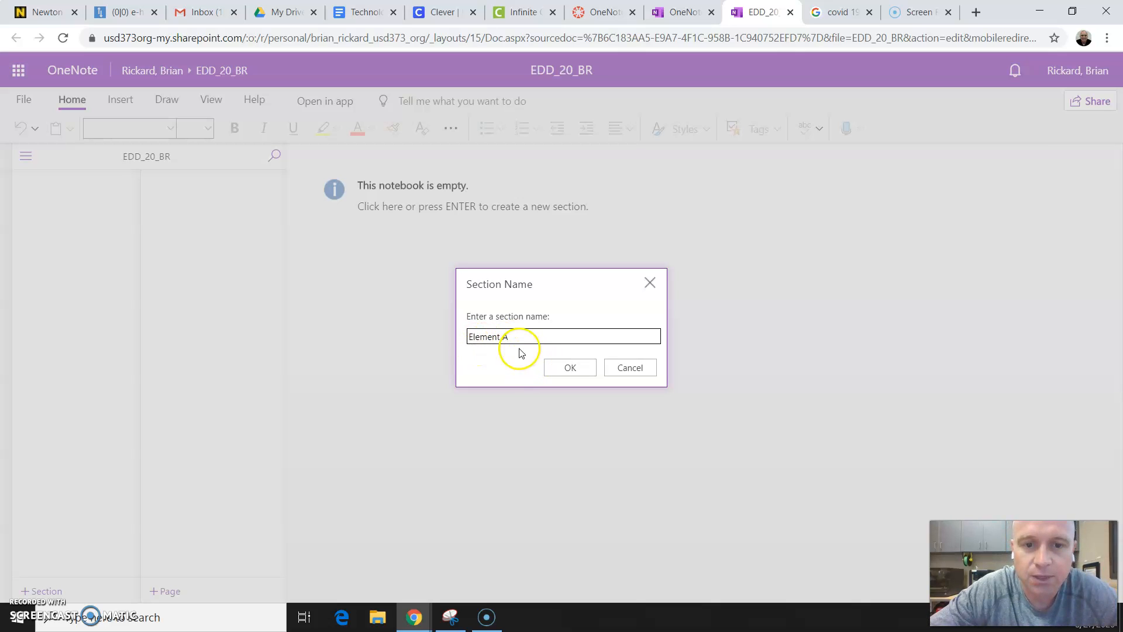
click(572, 373)
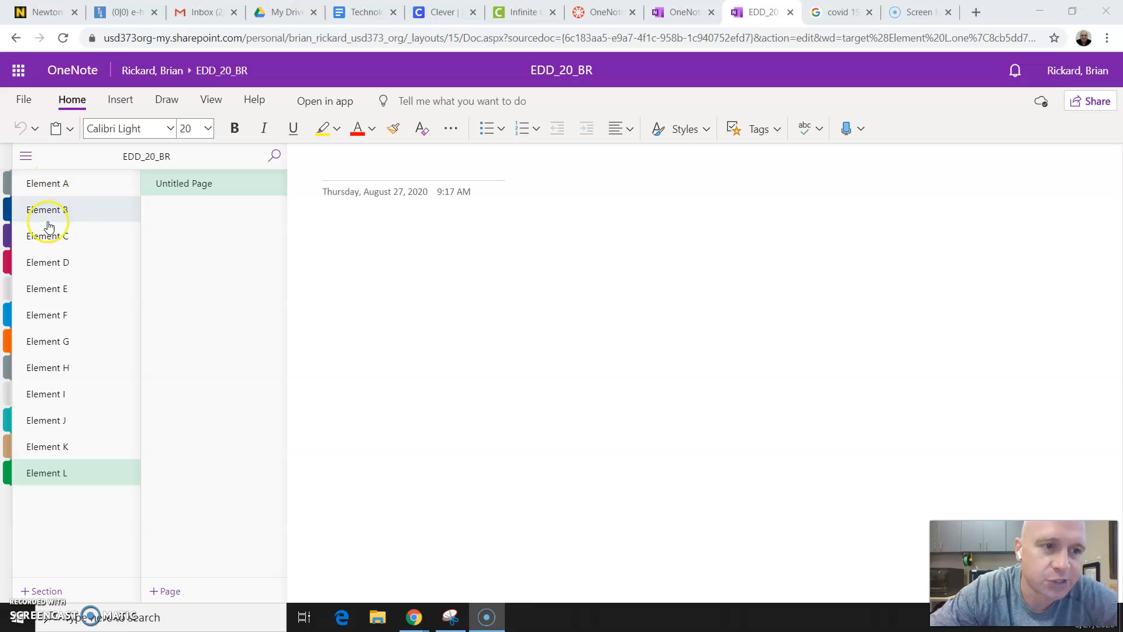
- Title the untitled page in the Element A section "Problem Statement Research"
click(59, 190)
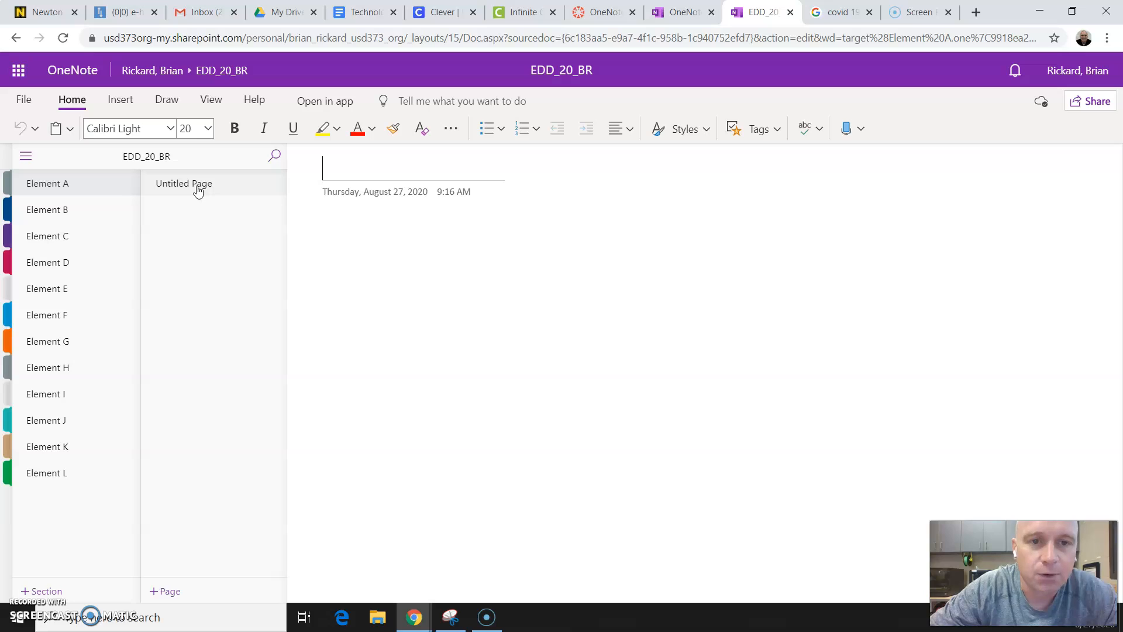
text(Probl)
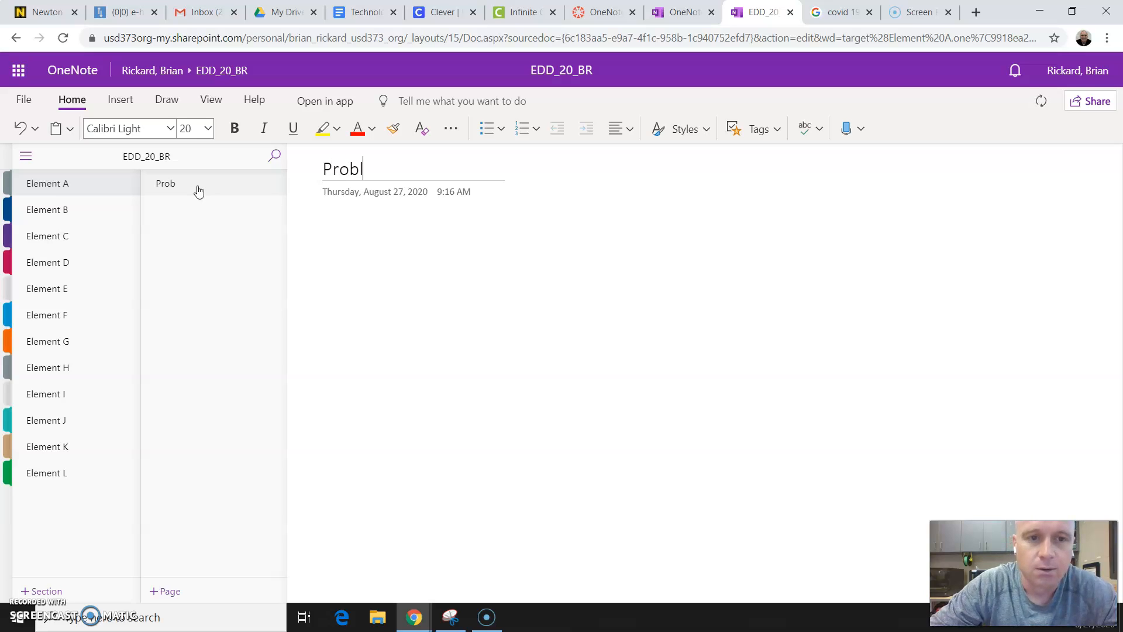
text(em Stat)
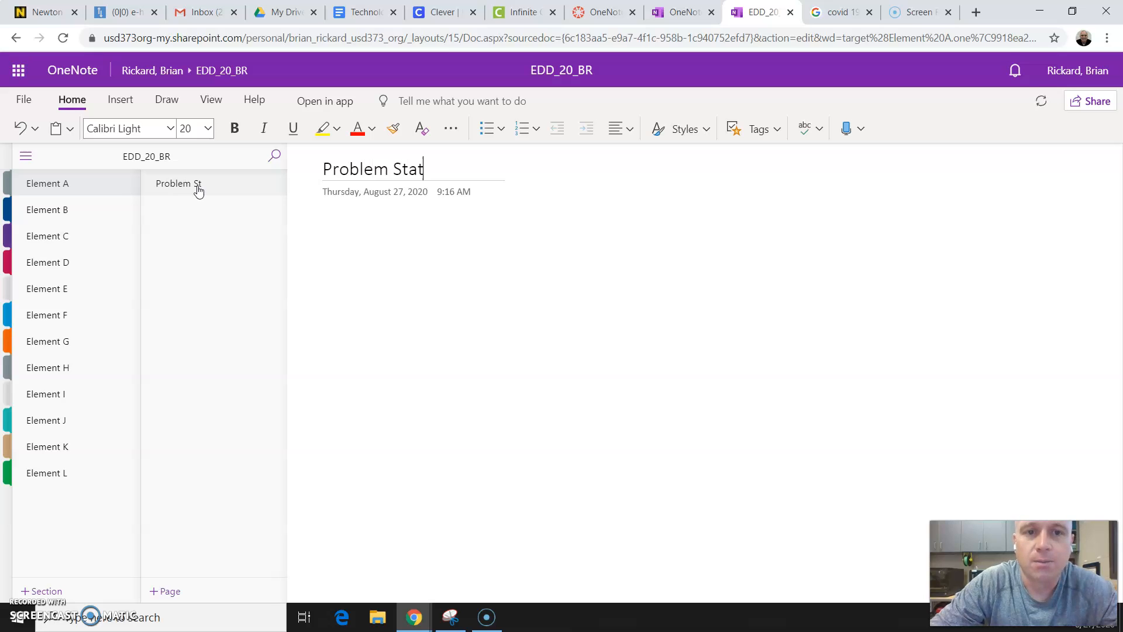
text(ement Re)
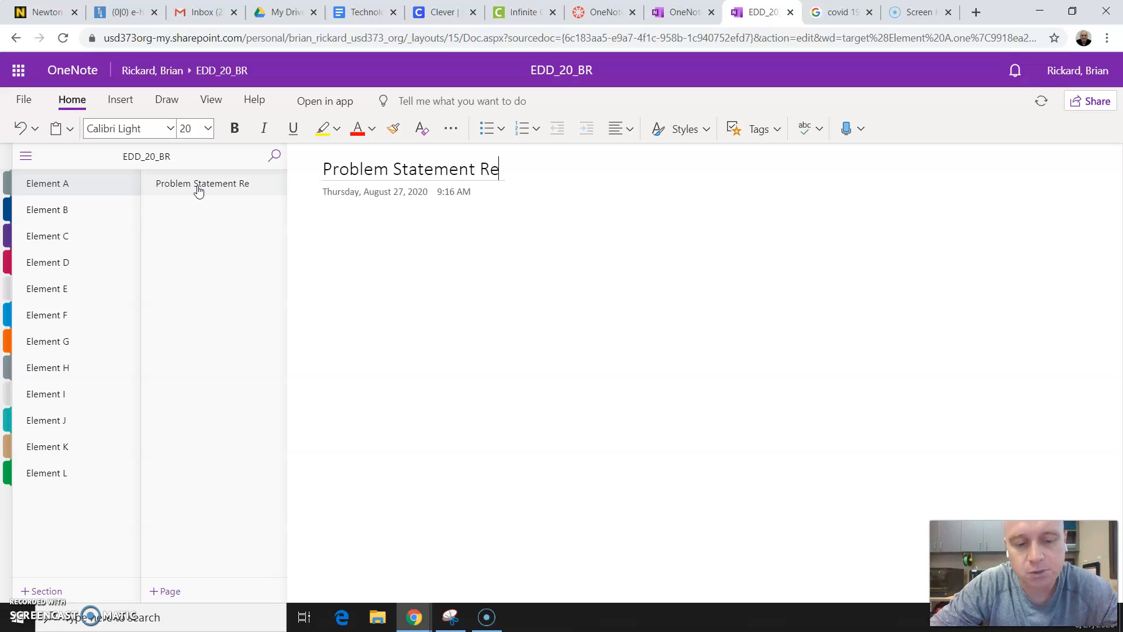
text(search)
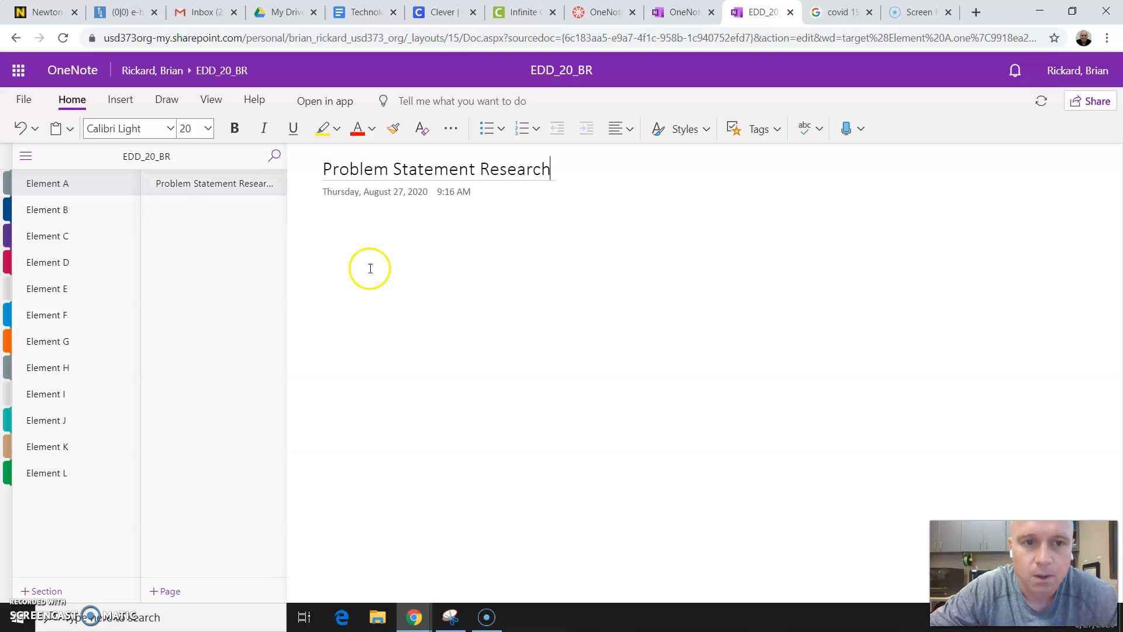
key(Return)
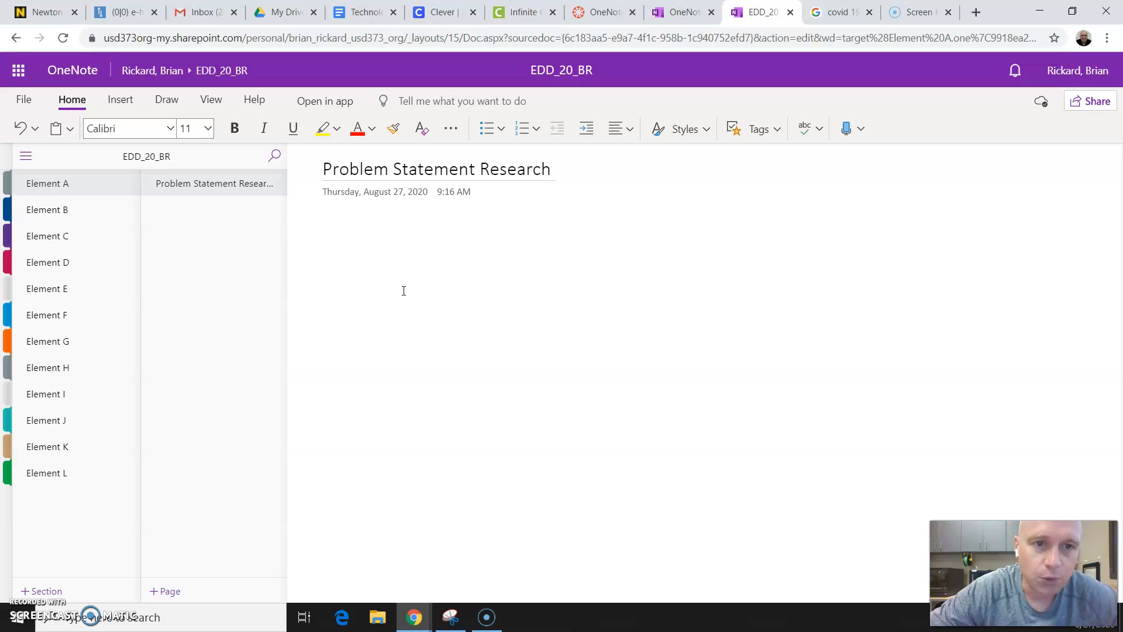
click(117, 102)
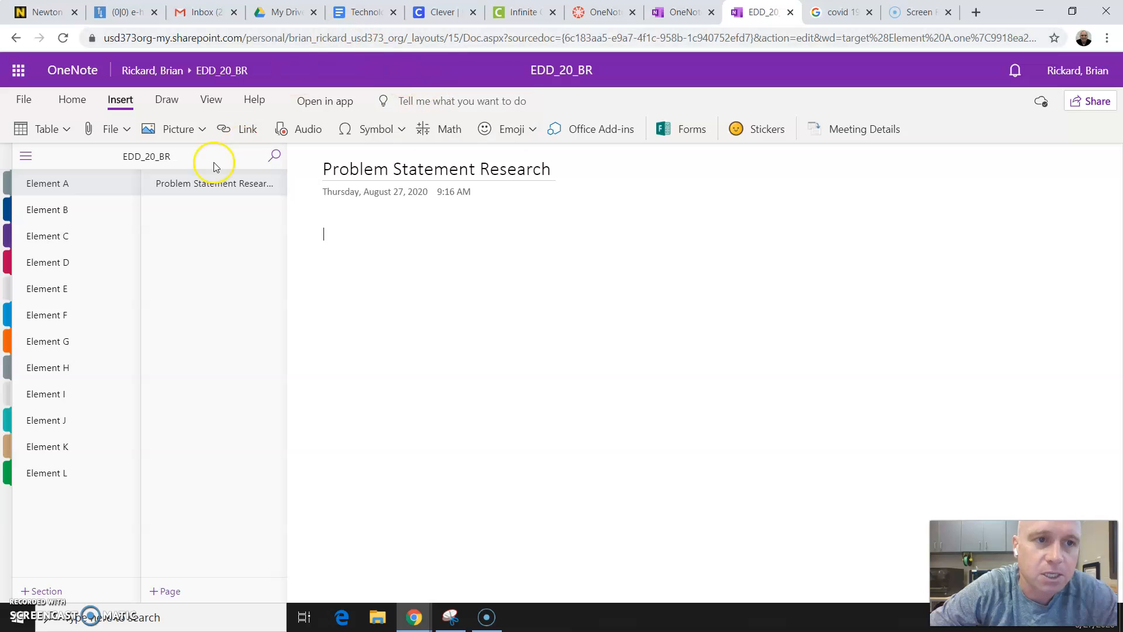
click(168, 103)
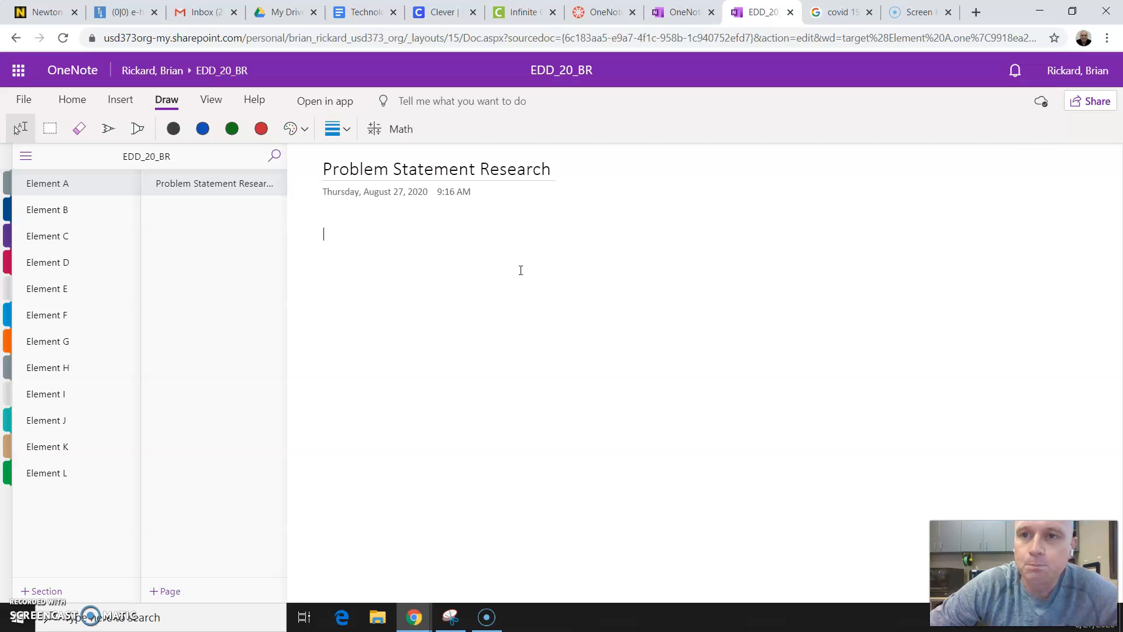
click(402, 231)
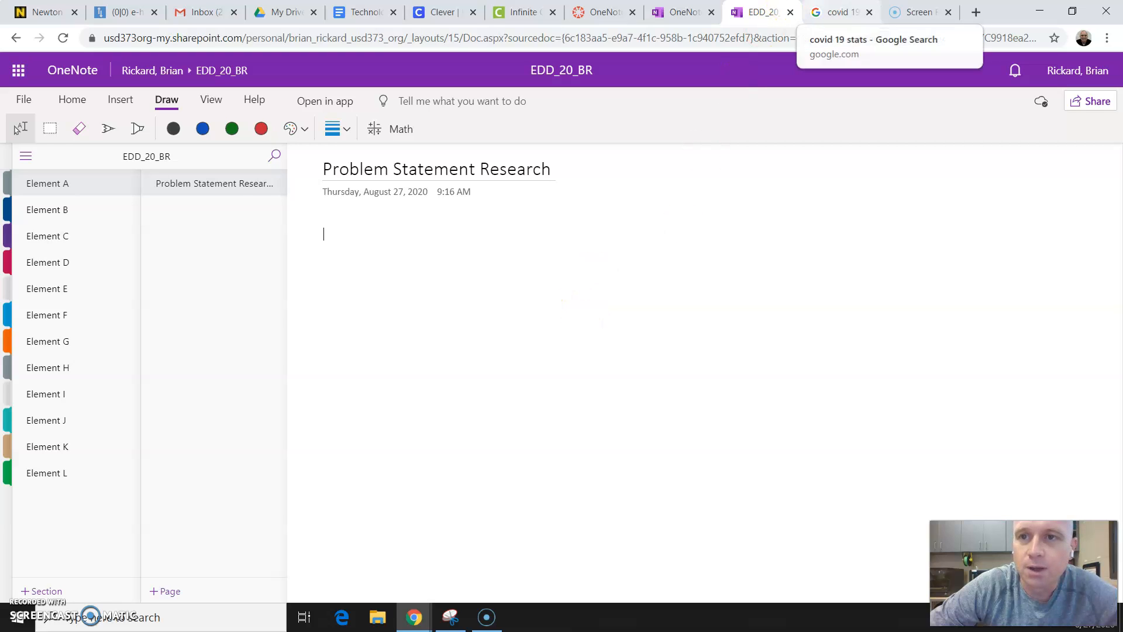
- Switch to the Google results for covid 19 stats and examine the Kansas case statistics by county
click(843, 12)
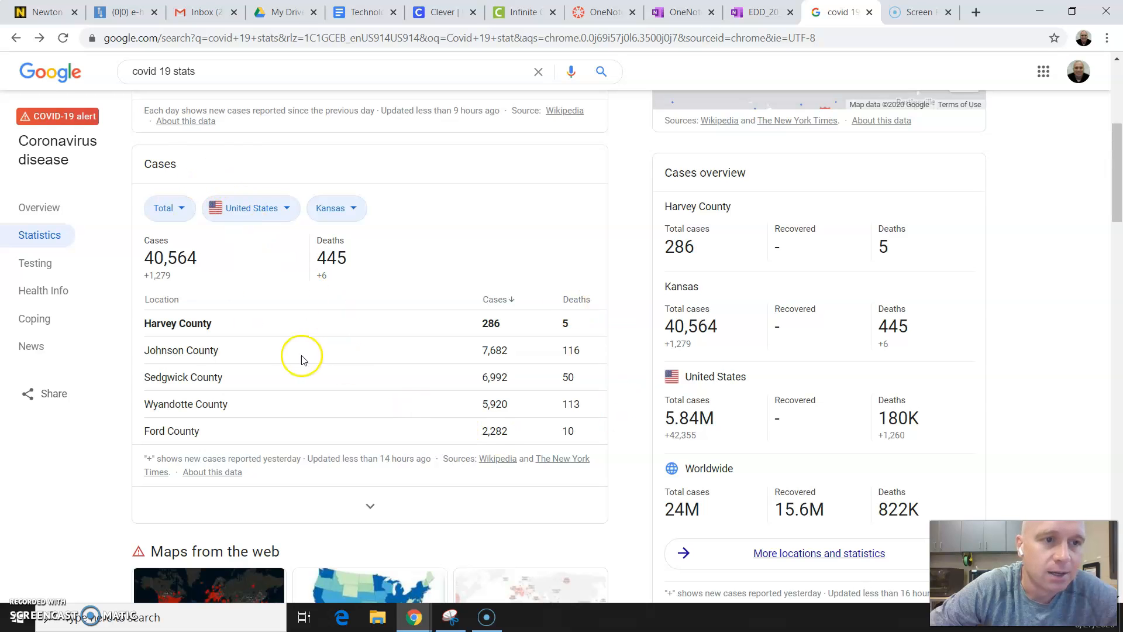
scroll(300, 356, up, 4)
scroll(301, 359, down, 2)
scroll(301, 360, down, 4)
scroll(301, 358, up, 1)
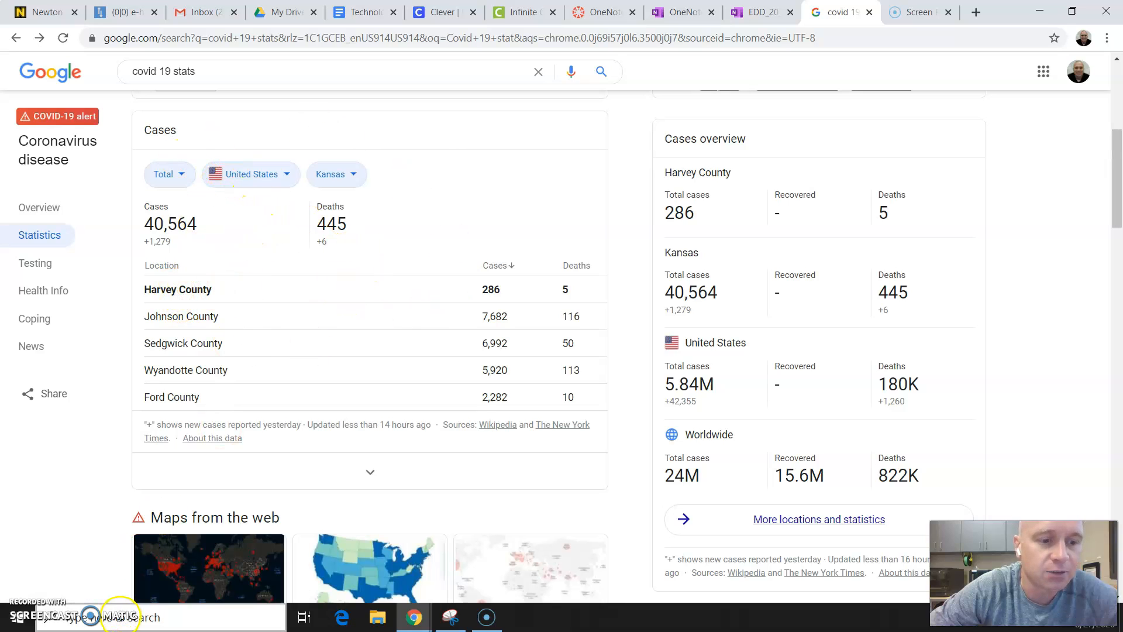
click(120, 616)
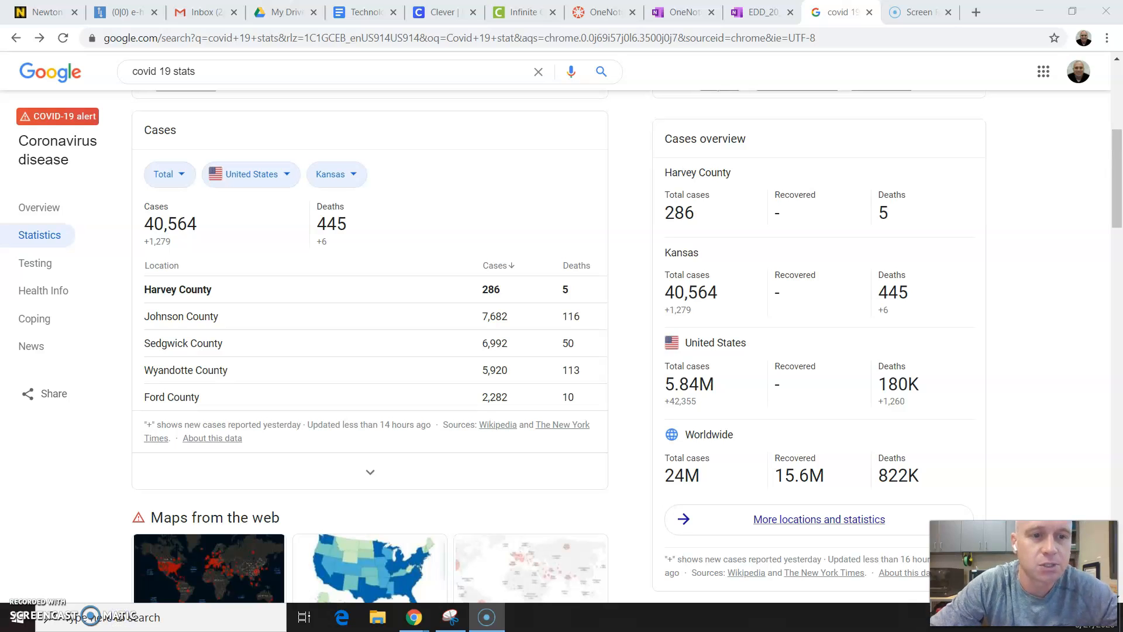
click(116, 625)
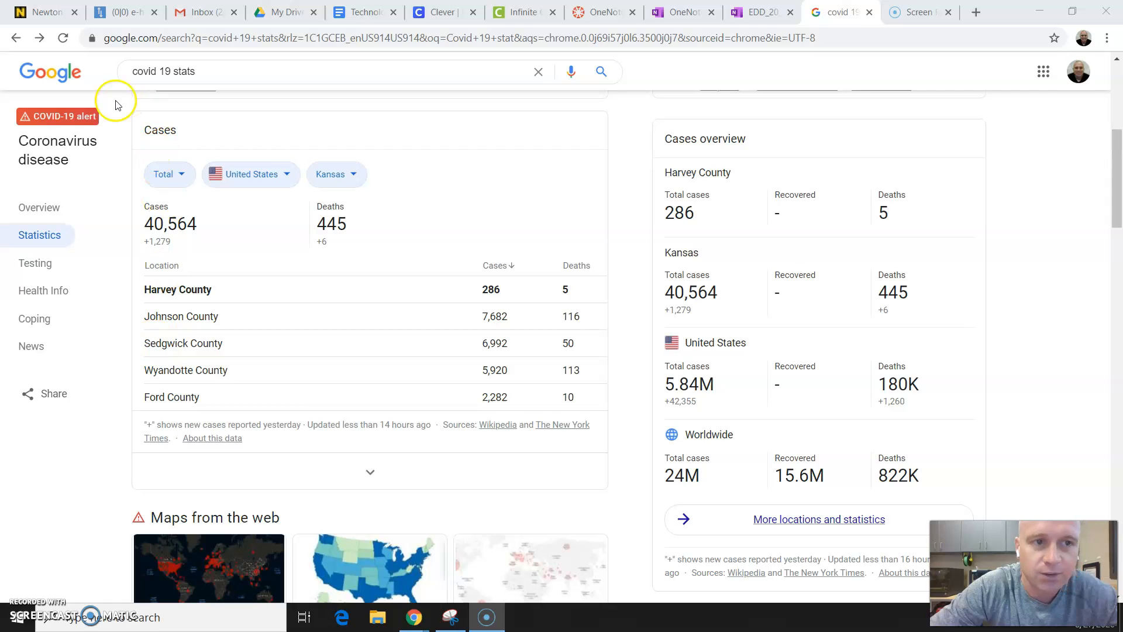
- Return to the EDD_20_BR notebook and insert the Capture image file from the Desktop into the Problem Statement Research page
click(695, 13)
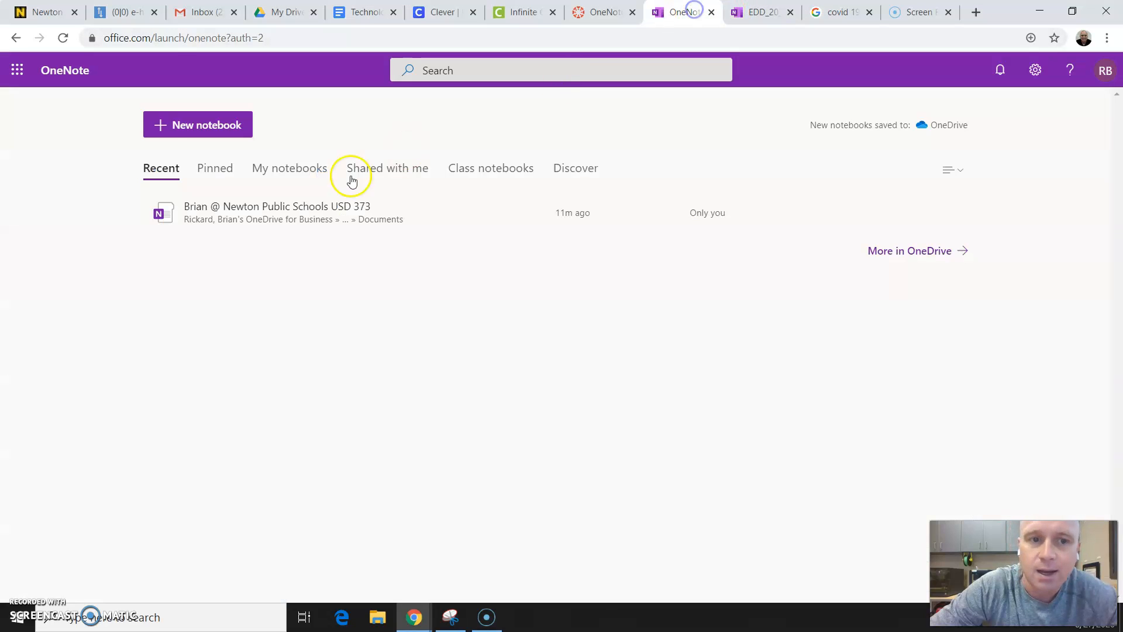
click(758, 12)
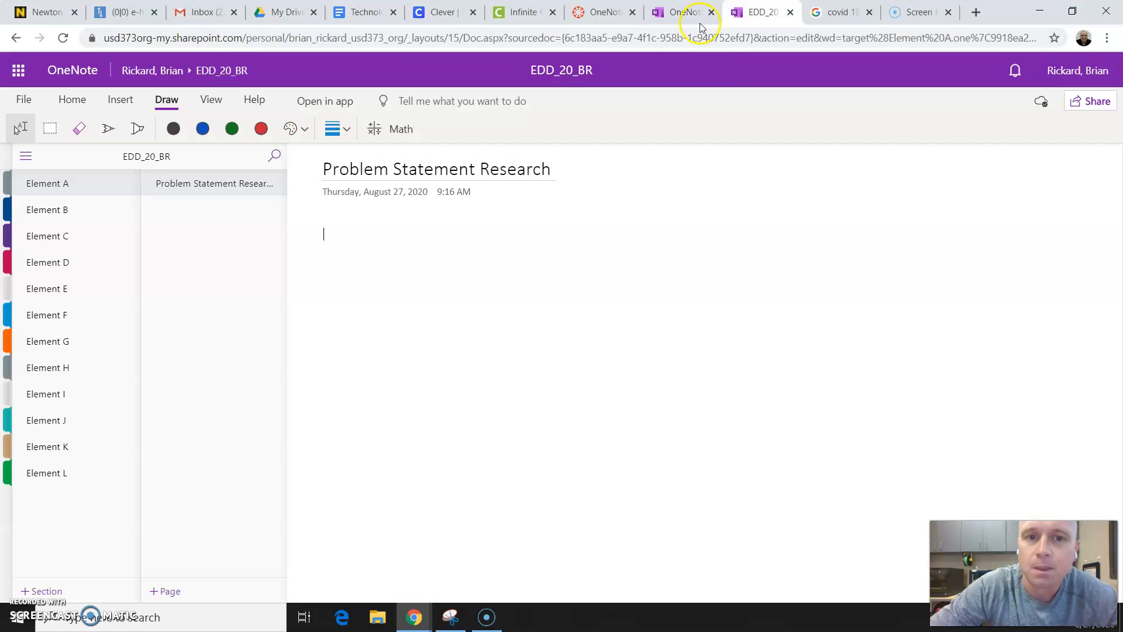
click(120, 99)
click(167, 130)
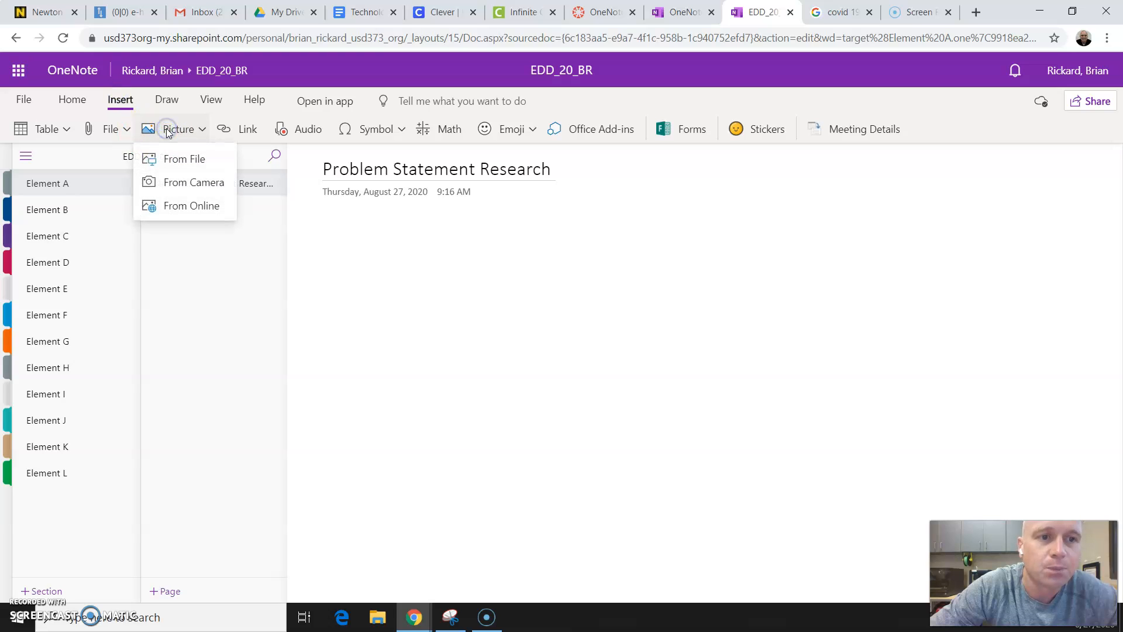
click(183, 160)
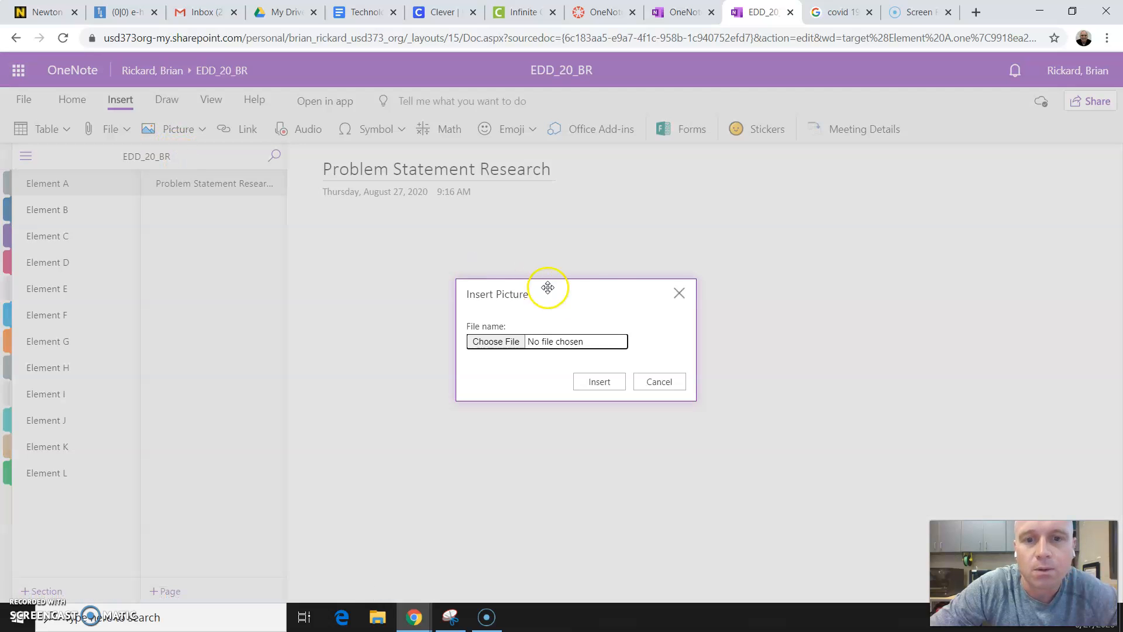
click(513, 341)
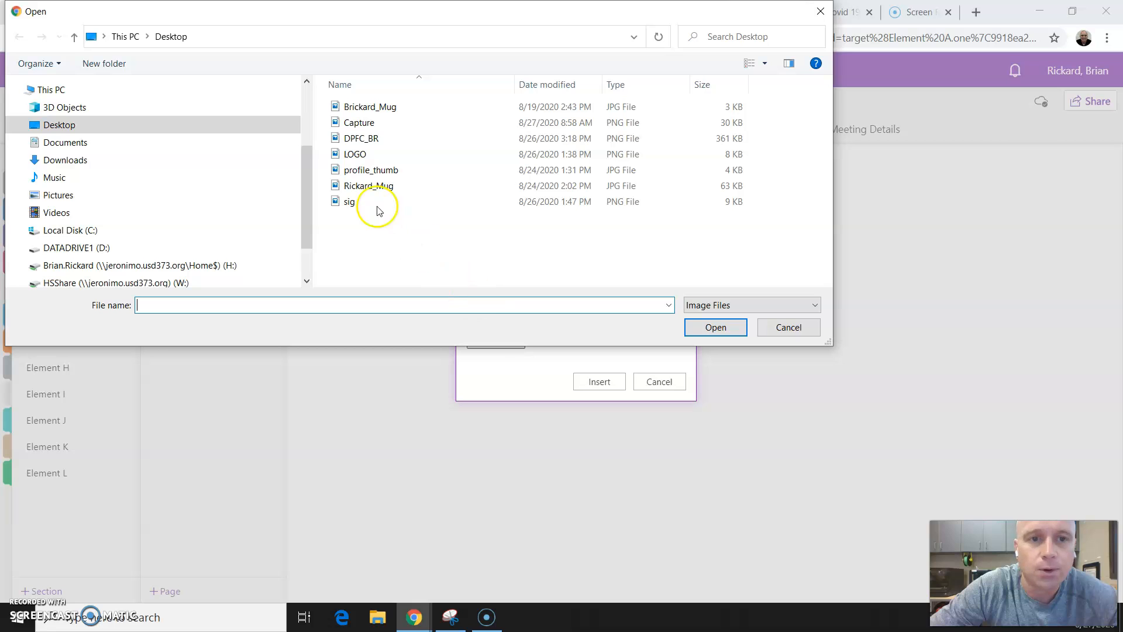
click(363, 122)
click(717, 327)
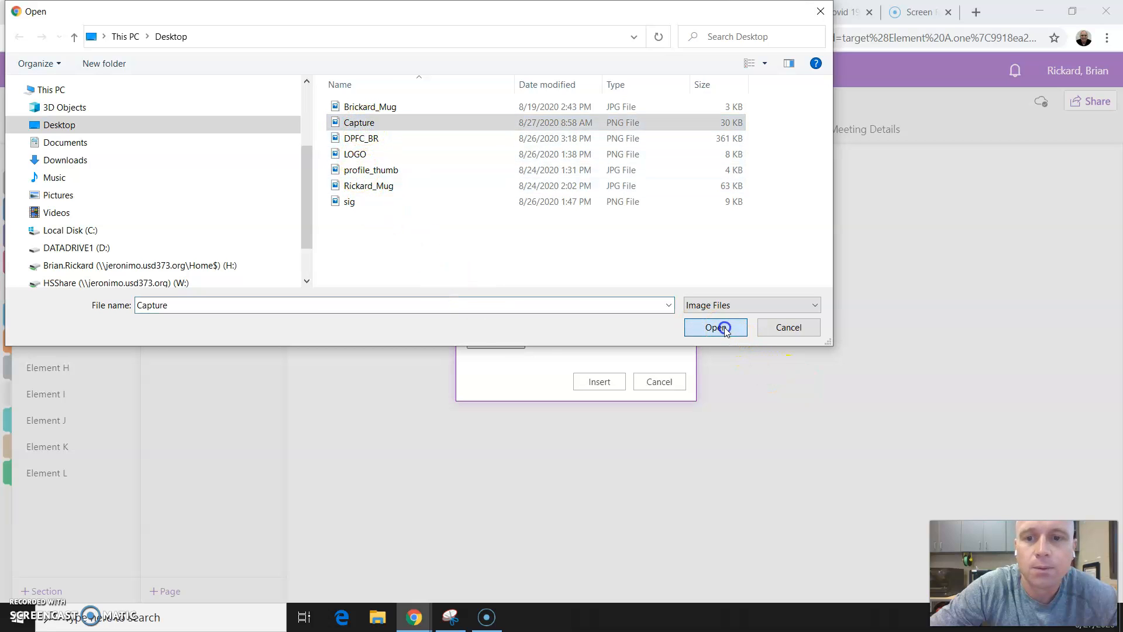
click(610, 383)
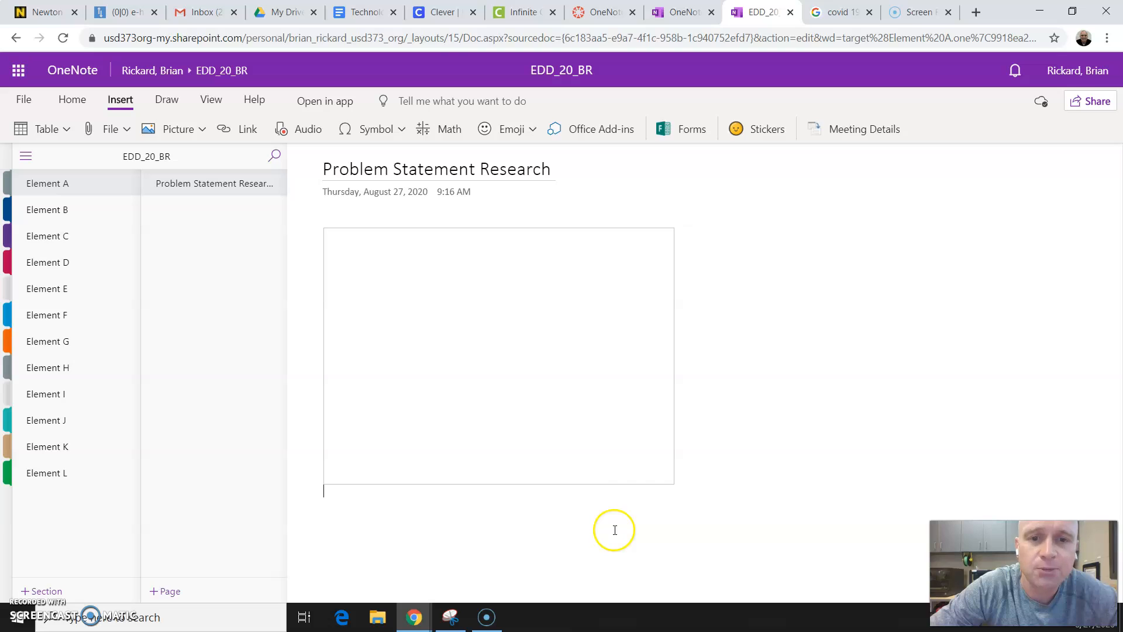
- Add two text boxes beside the inserted picture, one reading "Jfkl;asdjklfjas" and one beneath it reading "Dfakl;dasjkf;aj"
click(840, 296)
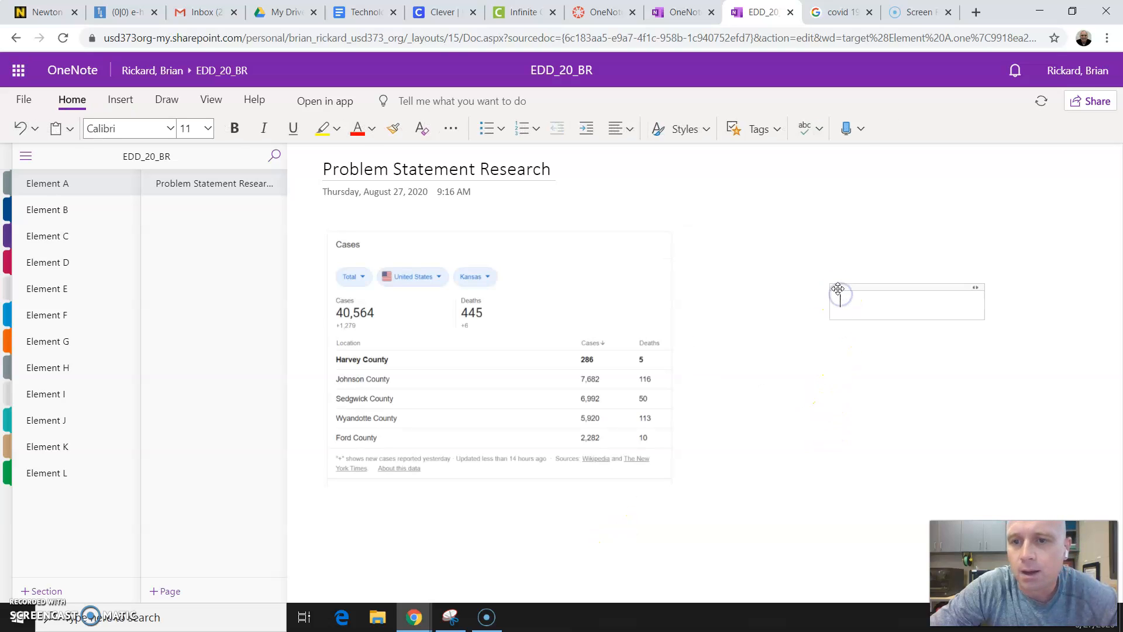
drag(843, 286, 718, 237)
text(Jfkl;asdjklfjas)
click(735, 312)
text(Dfakl;dasjkf;aj)
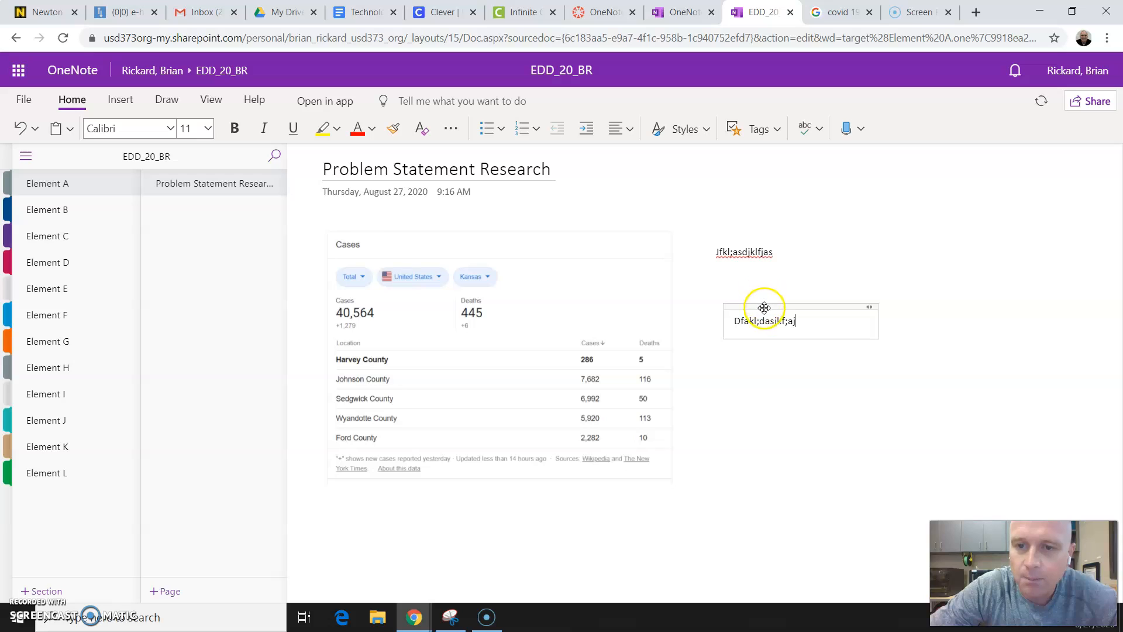
drag(764, 307, 755, 285)
click(755, 351)
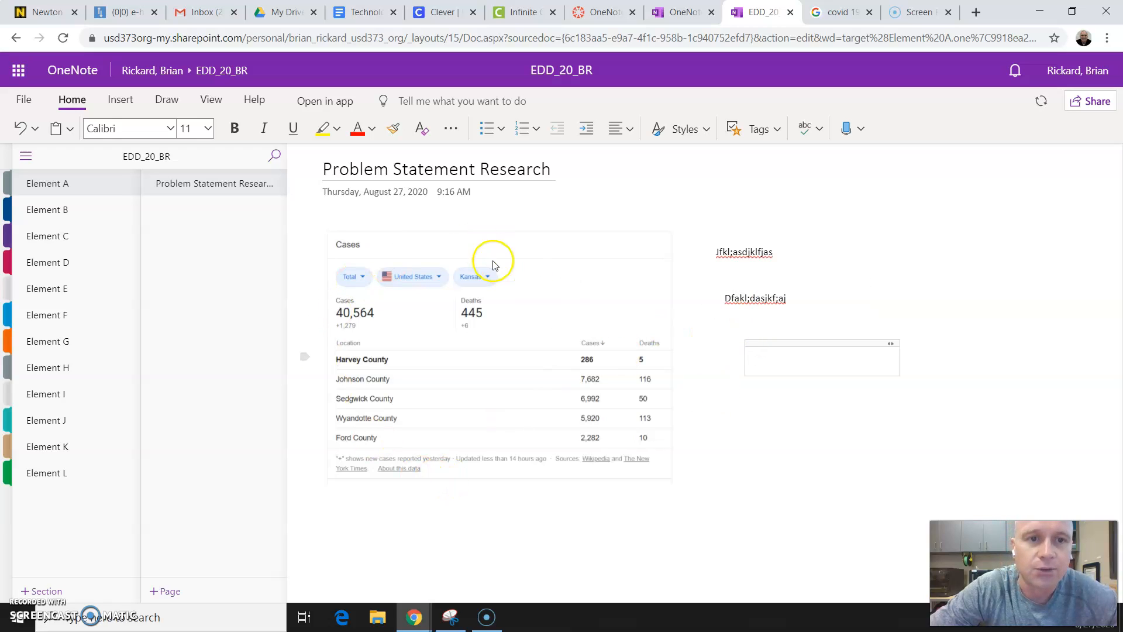
- Move the "Dfakl;dasjkf;aj" text box slightly up and farther away from the picture
click(754, 297)
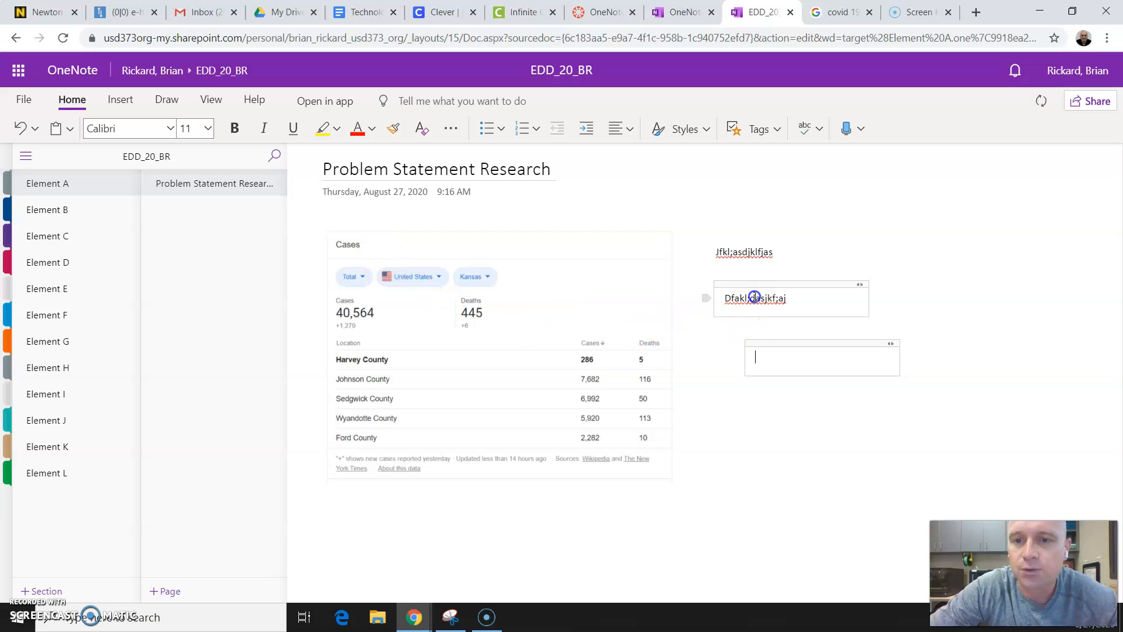
drag(740, 281, 826, 278)
click(555, 257)
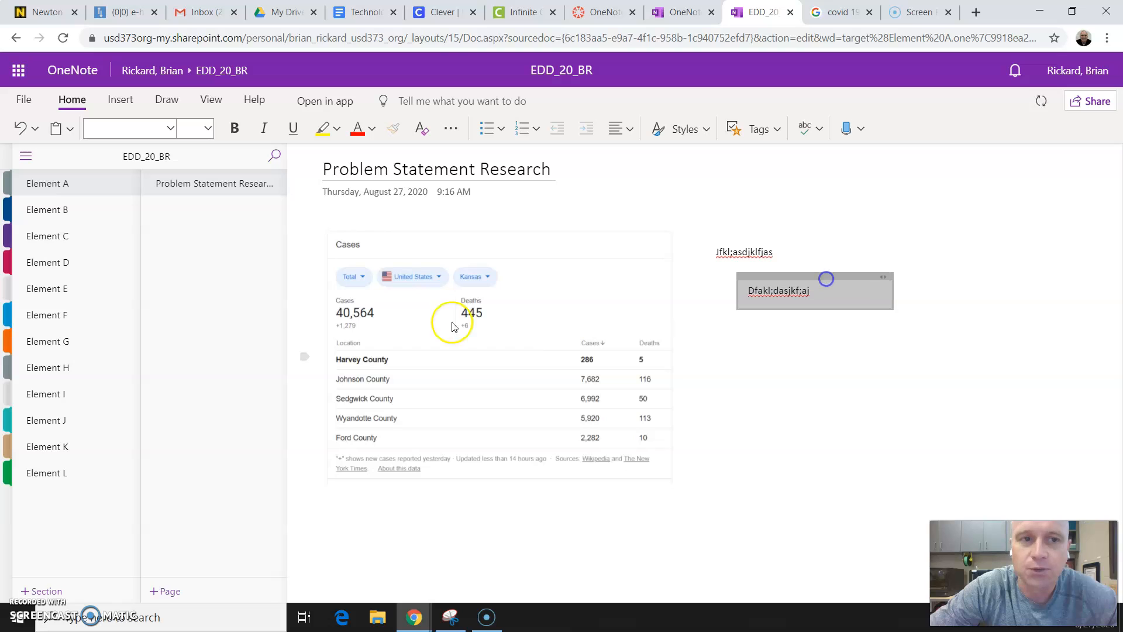
- Draw a red freehand pen line connecting the "Dfakl;dasjkf;aj" note to the Harvey County row in the picture
click(169, 102)
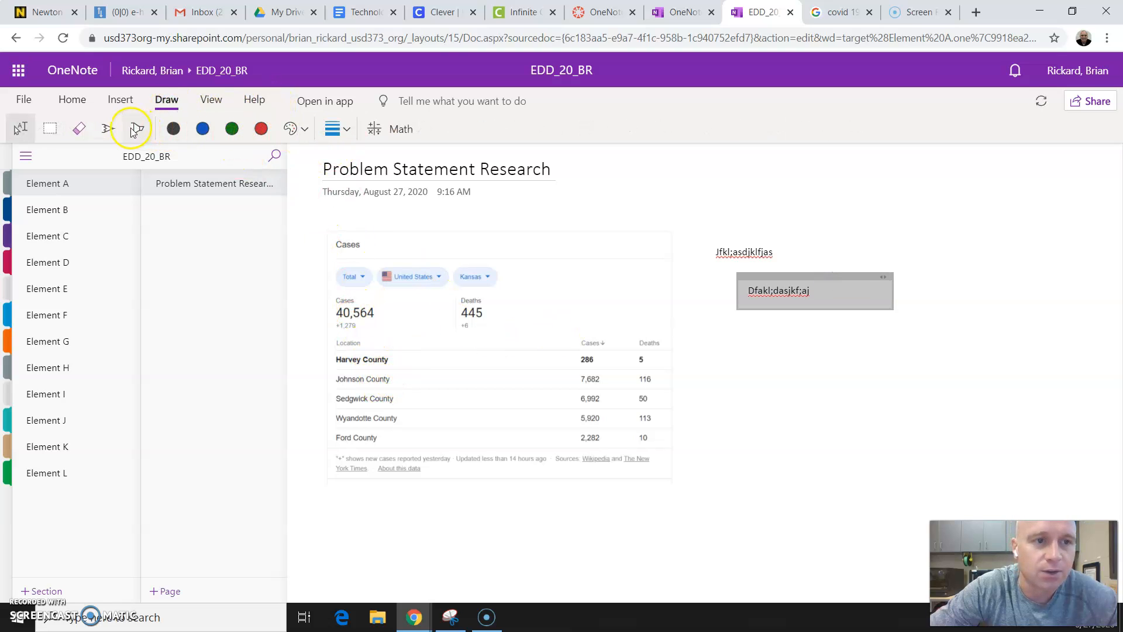
click(109, 130)
click(261, 128)
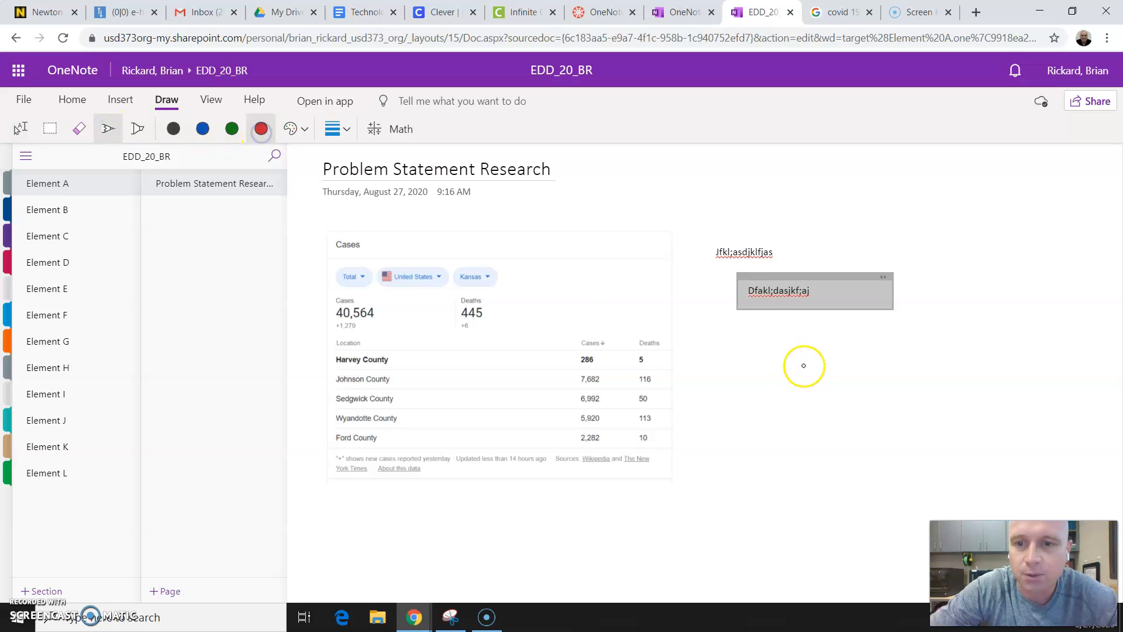
mouse_move(742, 295)
mouse_down()
mouse_move(694, 311)
mouse_move(697, 351)
mouse_up()
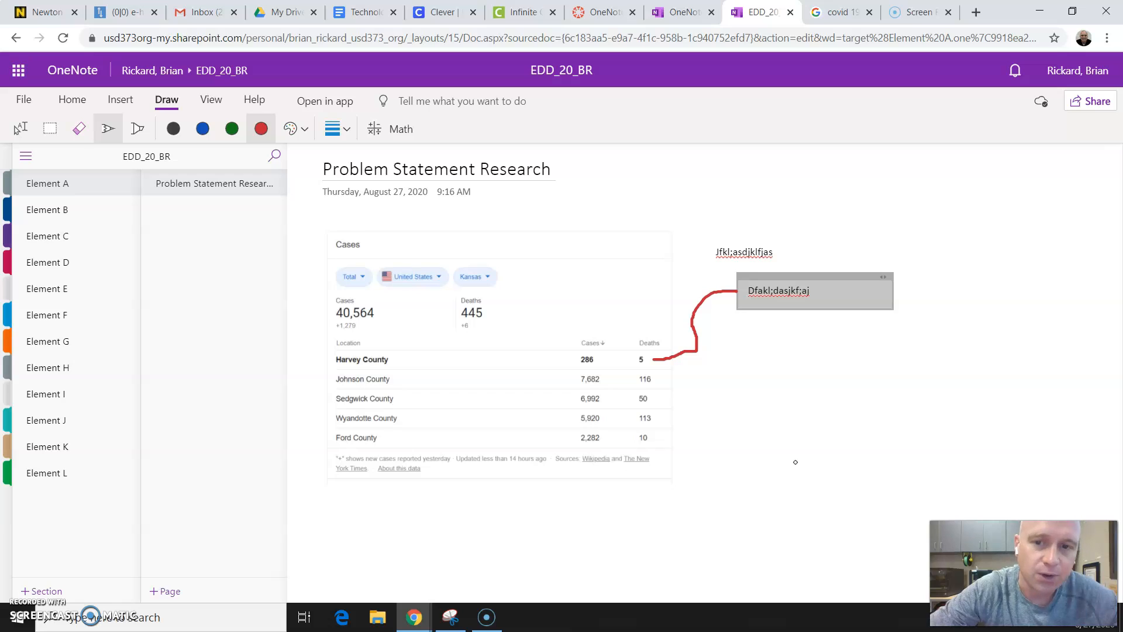
- Add a new blank page to the Element A section and return to the Problem Statement Research page
click(169, 592)
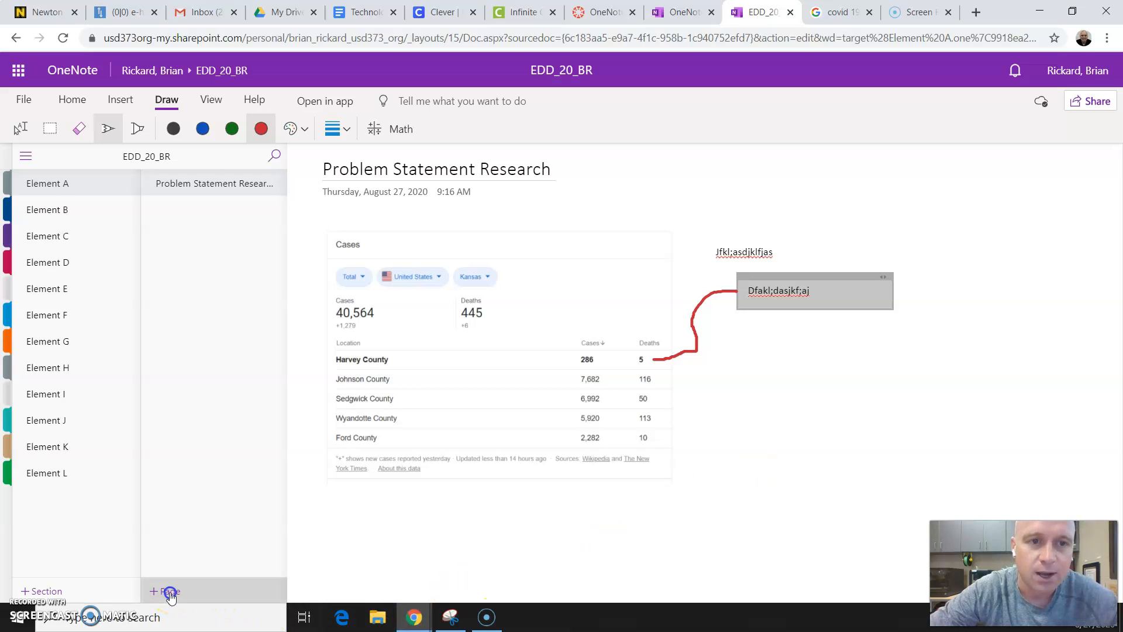
click(240, 184)
click(228, 206)
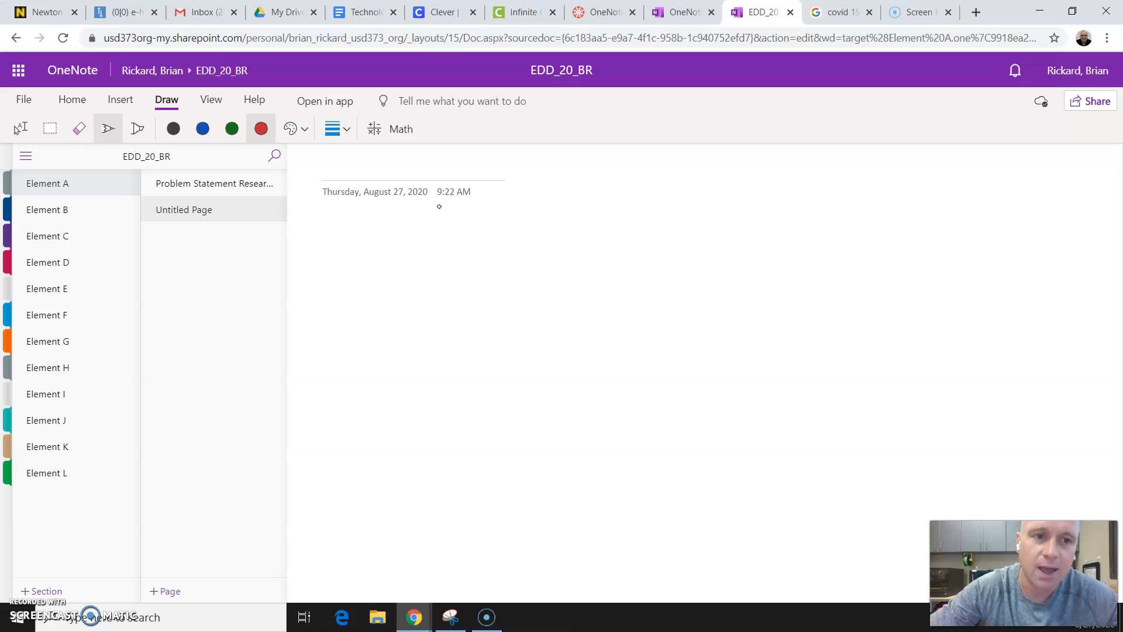
click(262, 184)
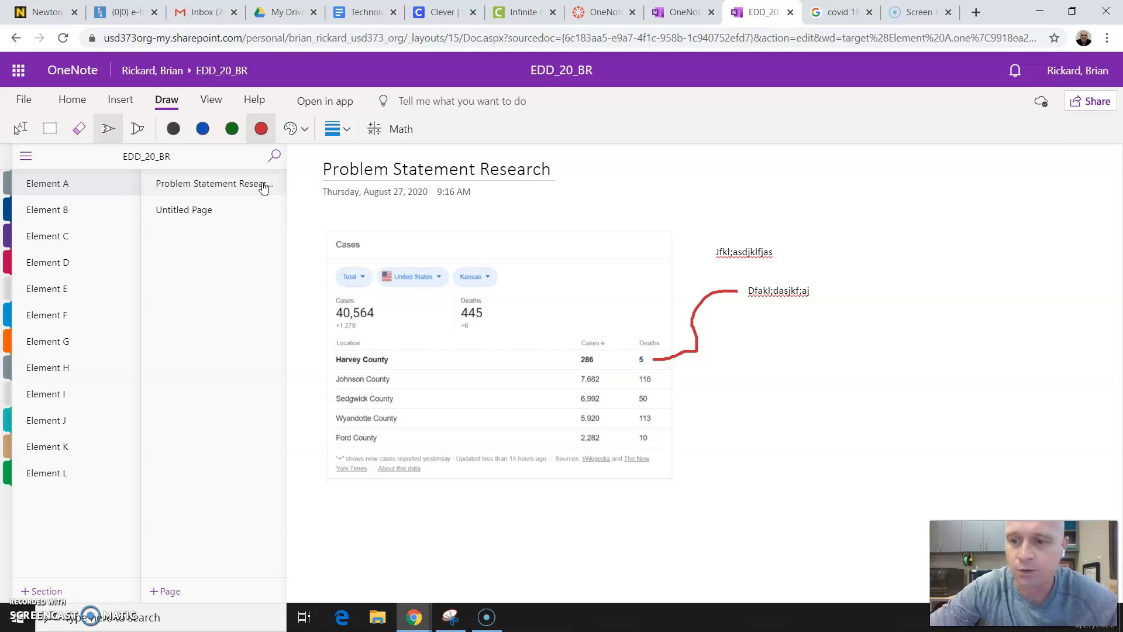